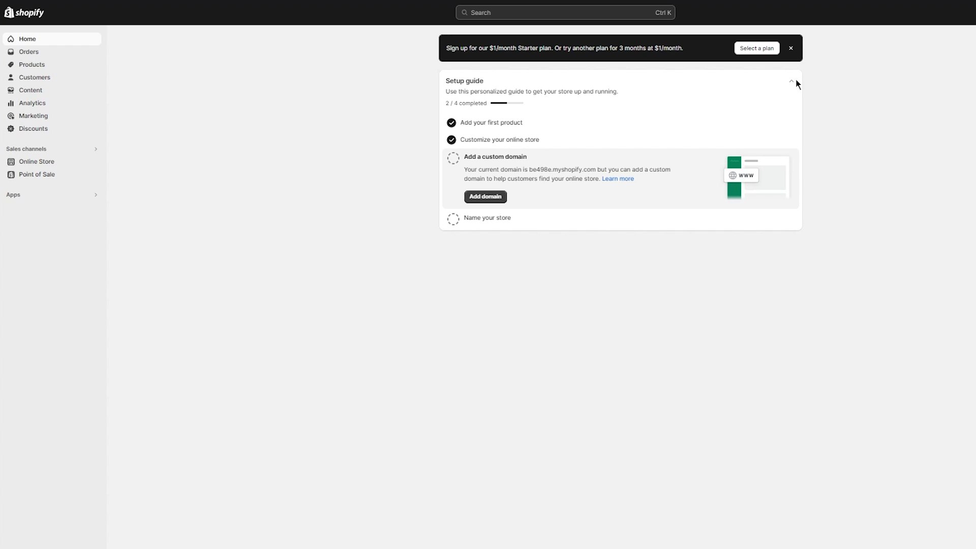
# Dismiss the plan sign-up banner on the store's home page and open Facebook in a new browser tab.
pyautogui.click(790, 48)
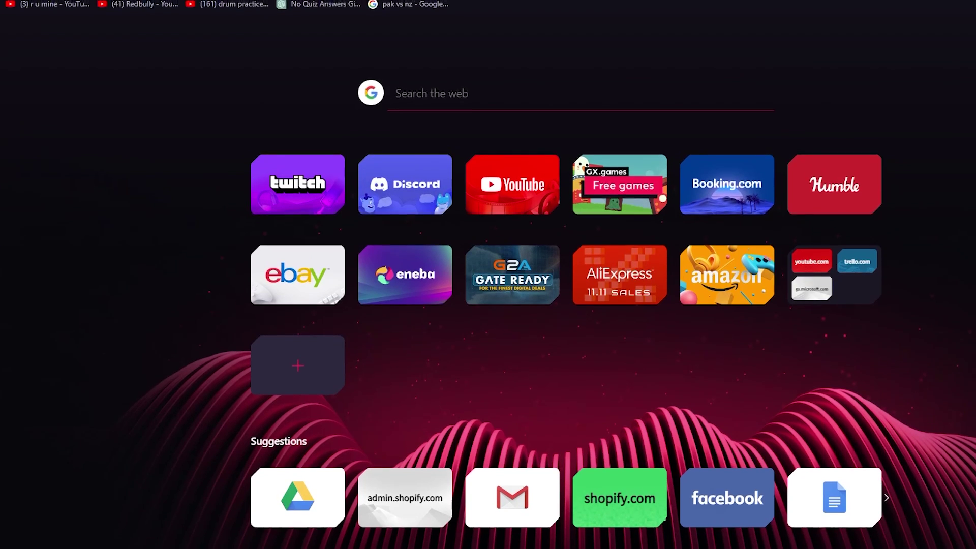
pyautogui.write('face')
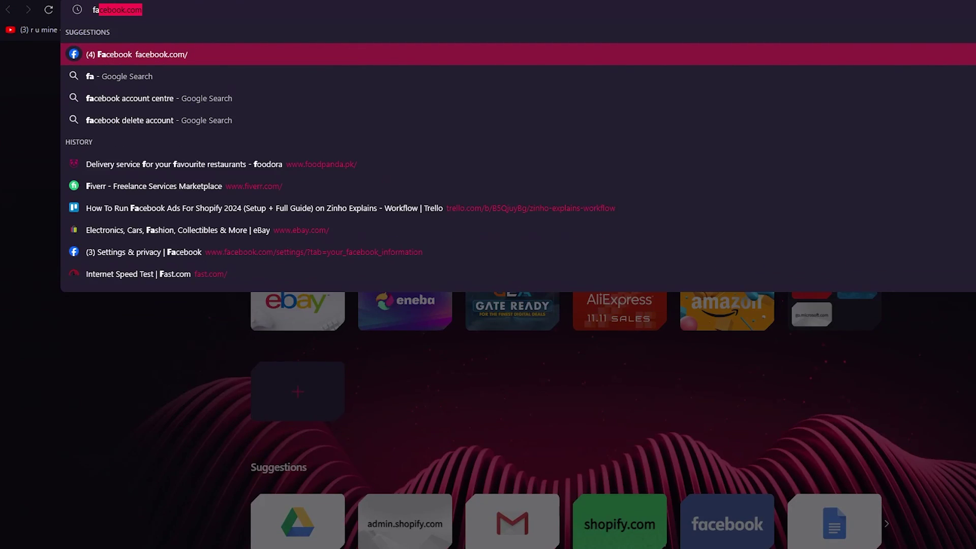
pyautogui.write('book')
pyautogui.press('Return')
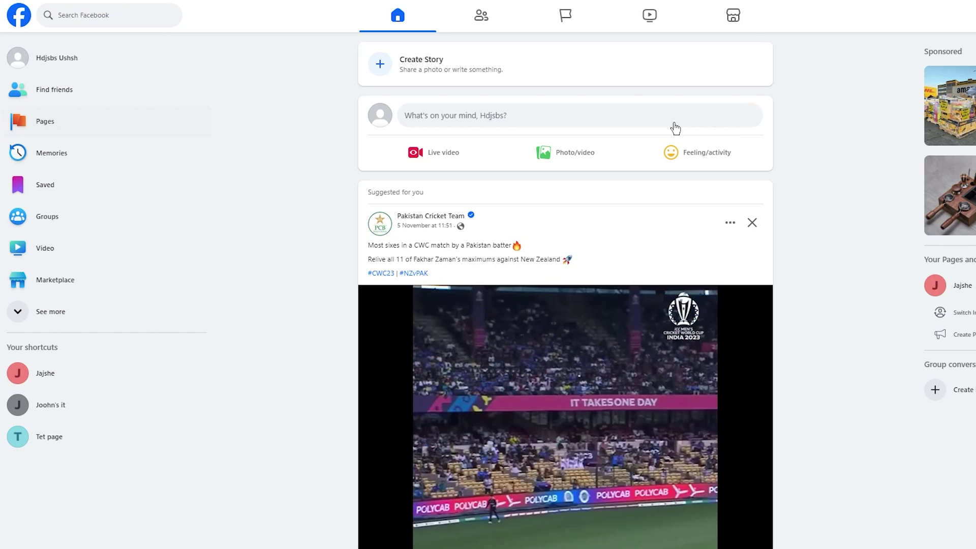
# Open the list of managed Facebook Pages and go to Meta Business Suite from there.
pyautogui.click(975, 16)
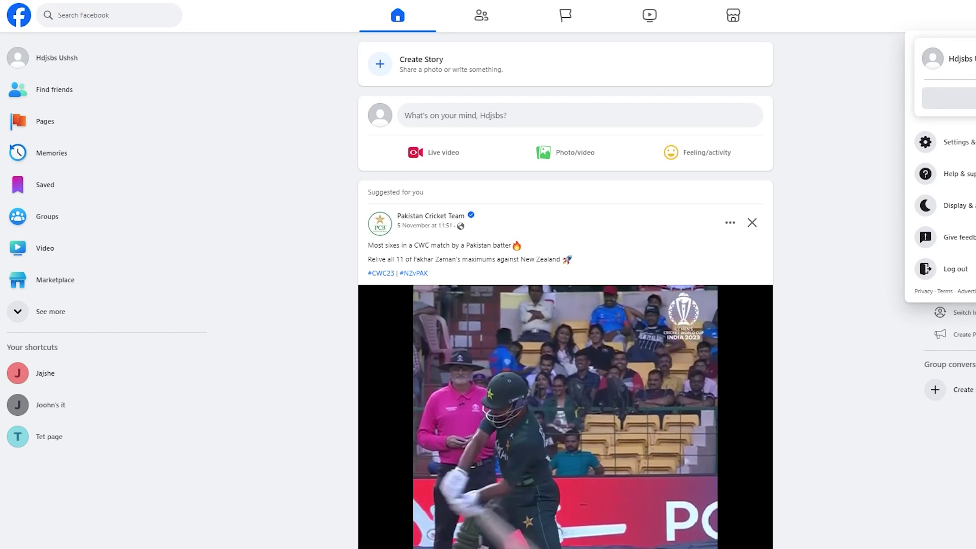
pyautogui.click(364, 140)
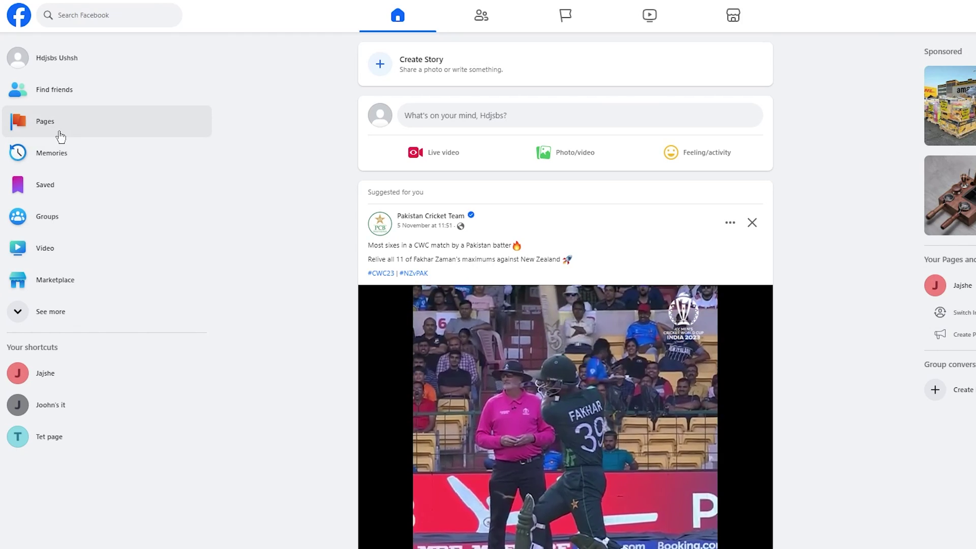
pyautogui.click(59, 136)
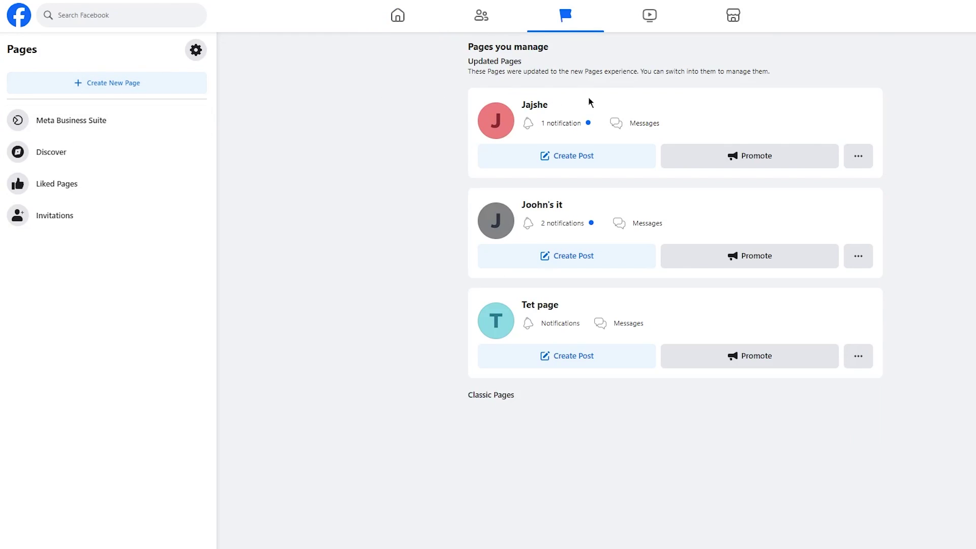
pyautogui.click(137, 124)
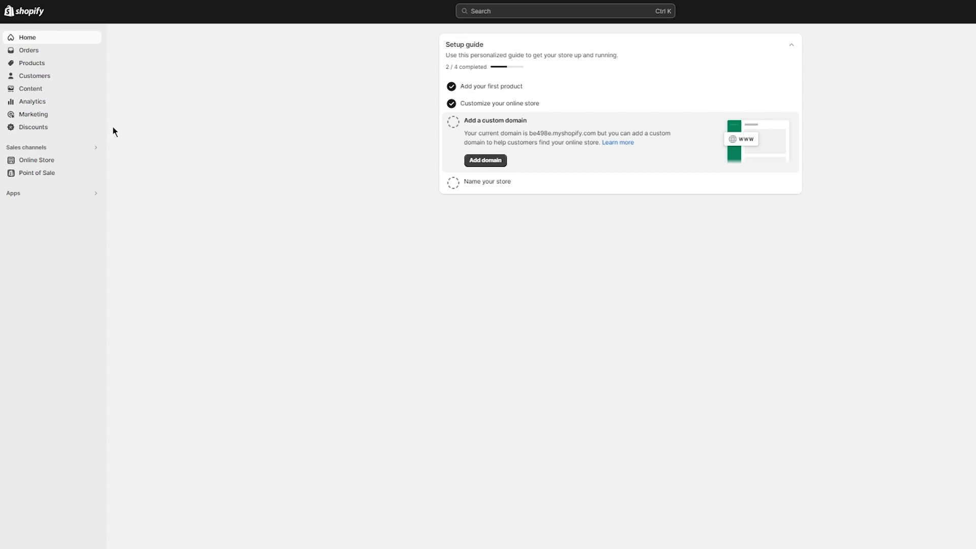
# Return to the Shopify admin and open the Shopify App Store from the recommended apps.
pyautogui.click(39, 195)
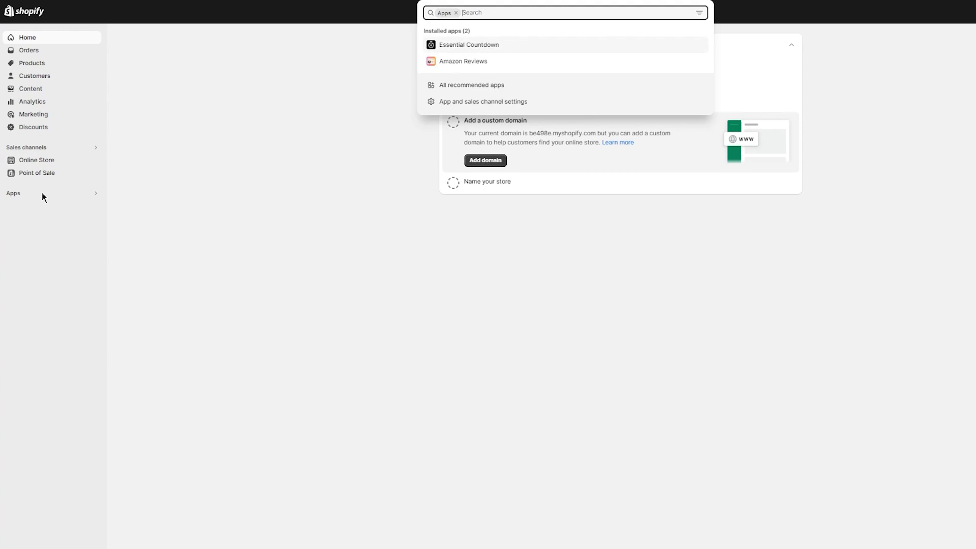
pyautogui.click(460, 88)
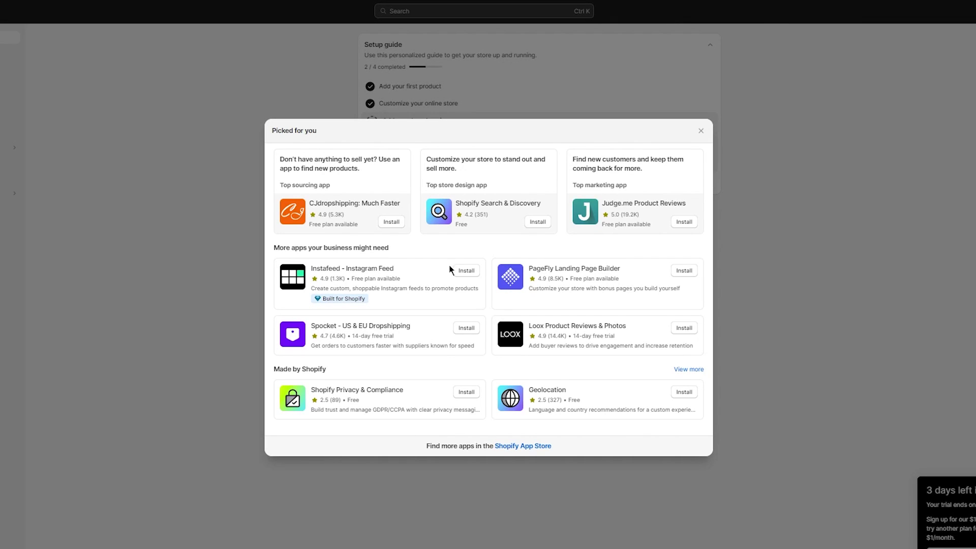
pyautogui.click(518, 449)
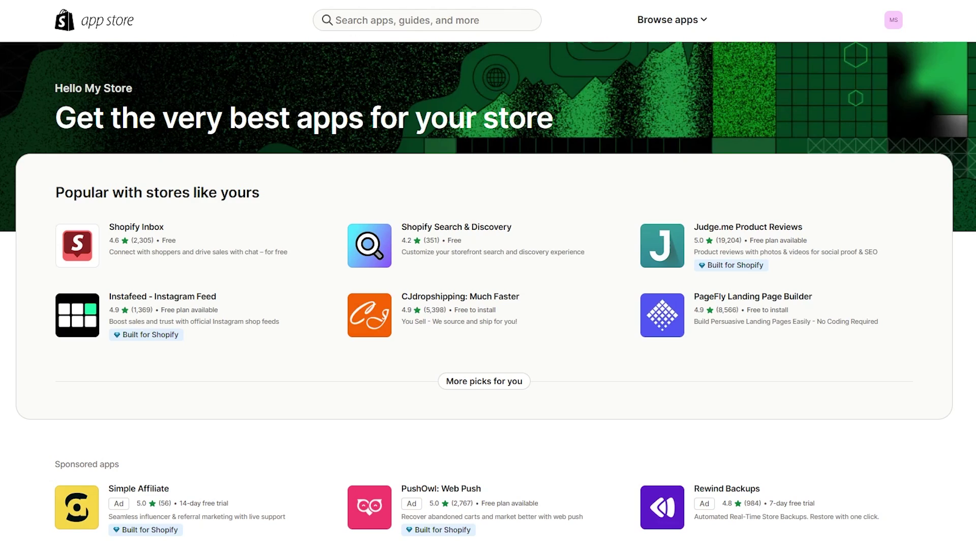
# Search the app store for "facebook" and open the Facebook & Instagram app listing.
pyautogui.click(404, 24)
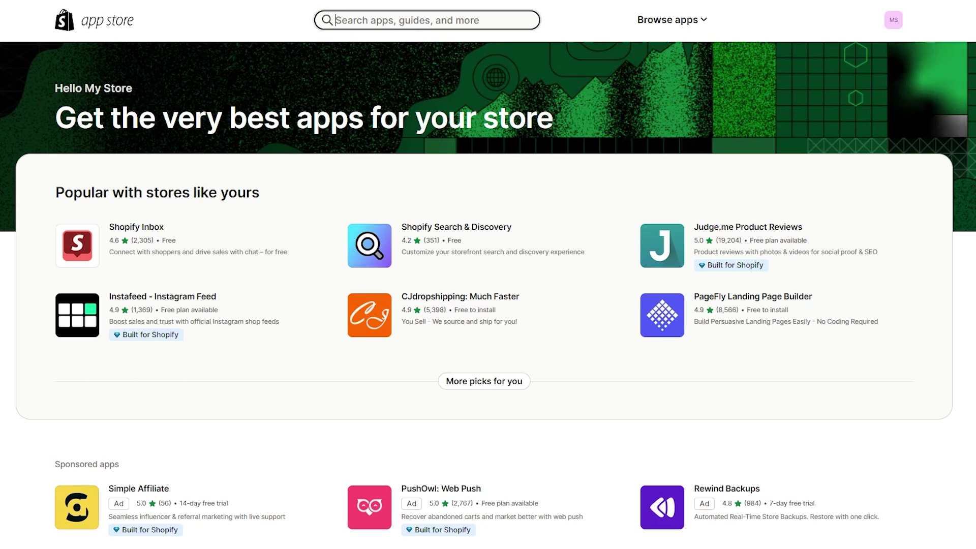
pyautogui.write('f')
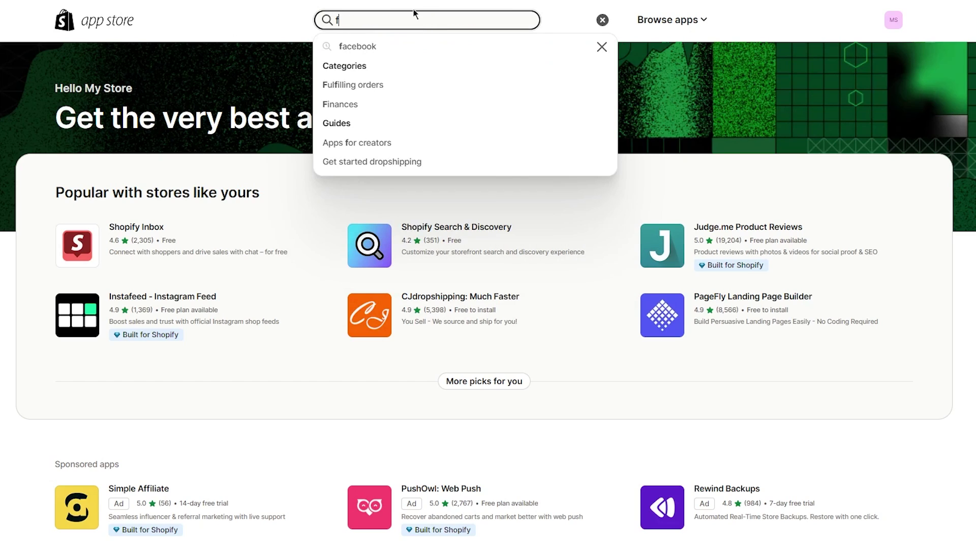
pyautogui.press('Escape')
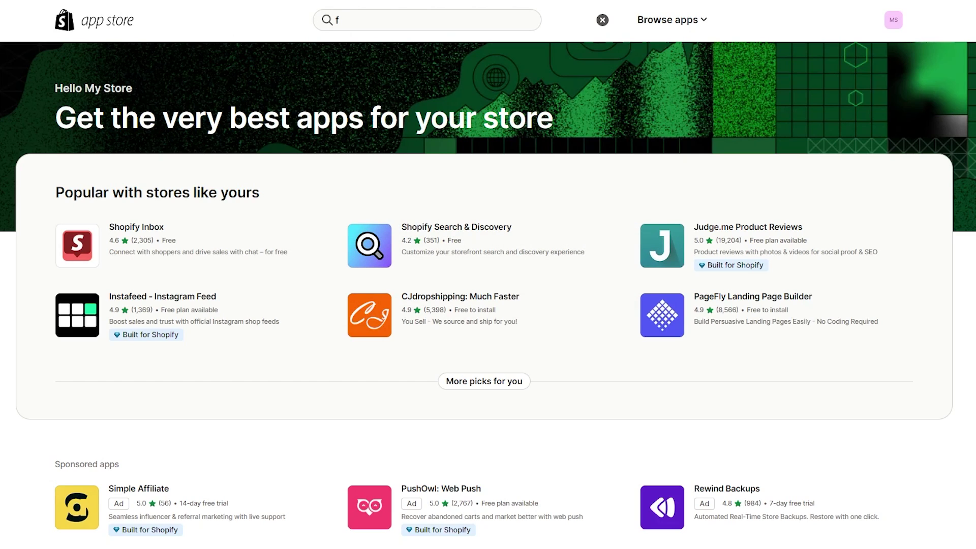
pyautogui.click(366, 17)
pyautogui.press('Down')
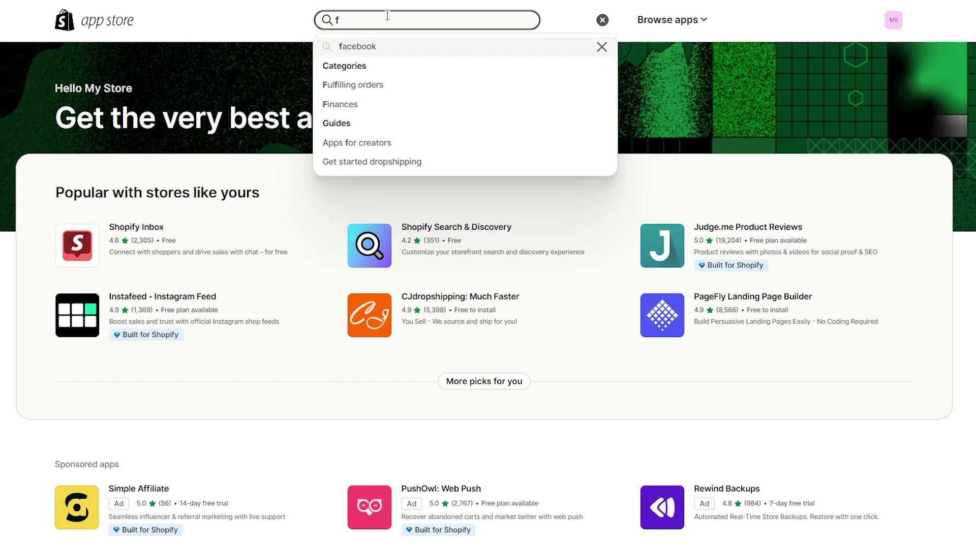
pyautogui.press('Return')
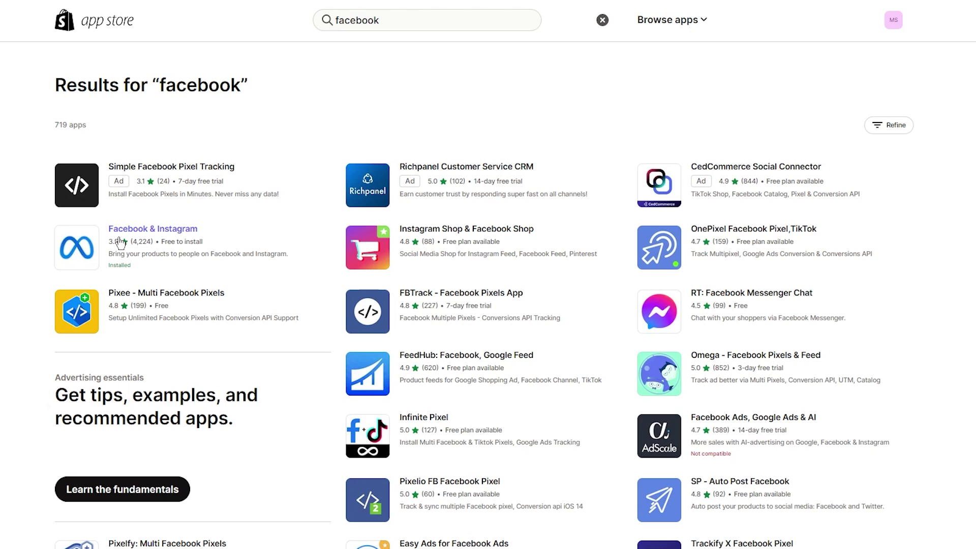
pyautogui.click(160, 251)
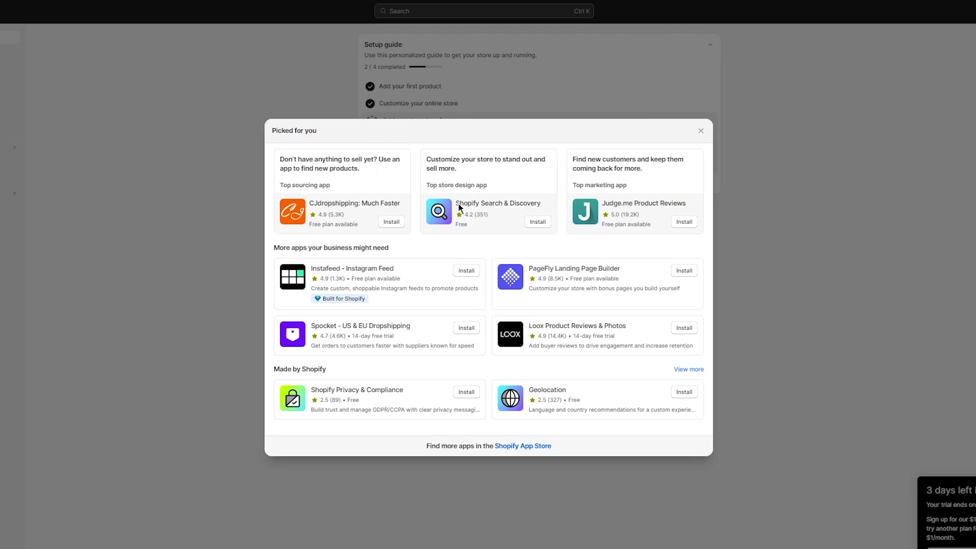
# Close the recommended apps in the Shopify admin and open the installed Facebook & Instagram sales channel.
pyautogui.click(961, 355)
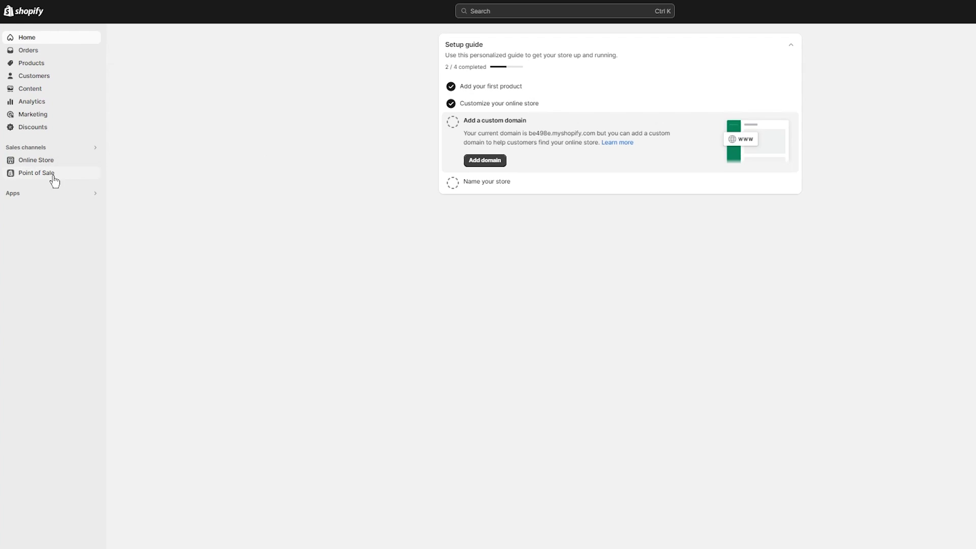
pyautogui.click(54, 148)
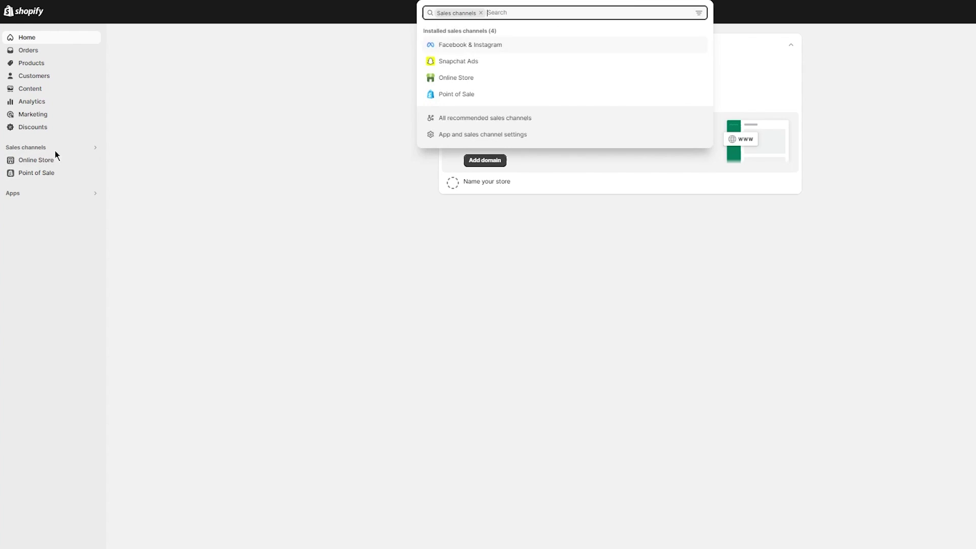
pyautogui.click(449, 46)
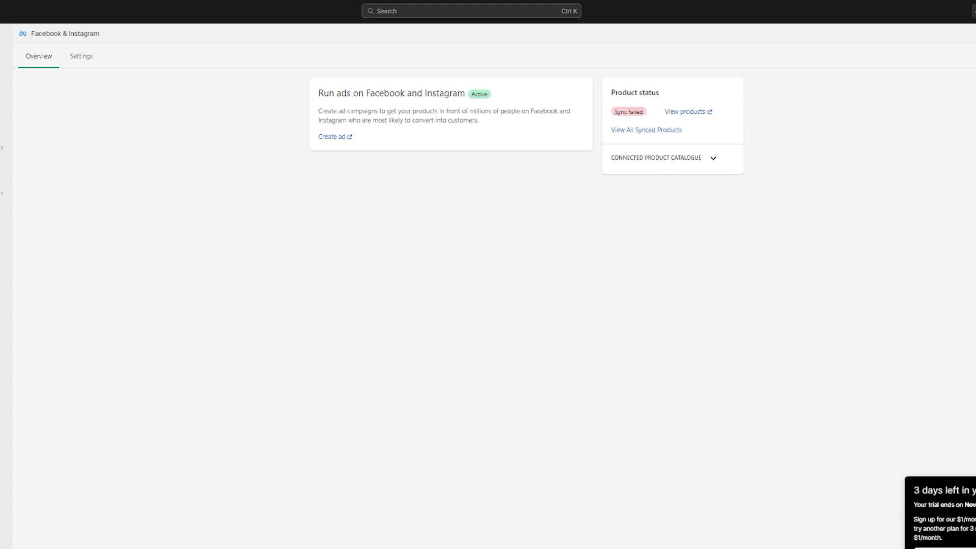
# Disconnect the synced product catalogue in the Facebook & Instagram channel's settings.
pyautogui.click(90, 60)
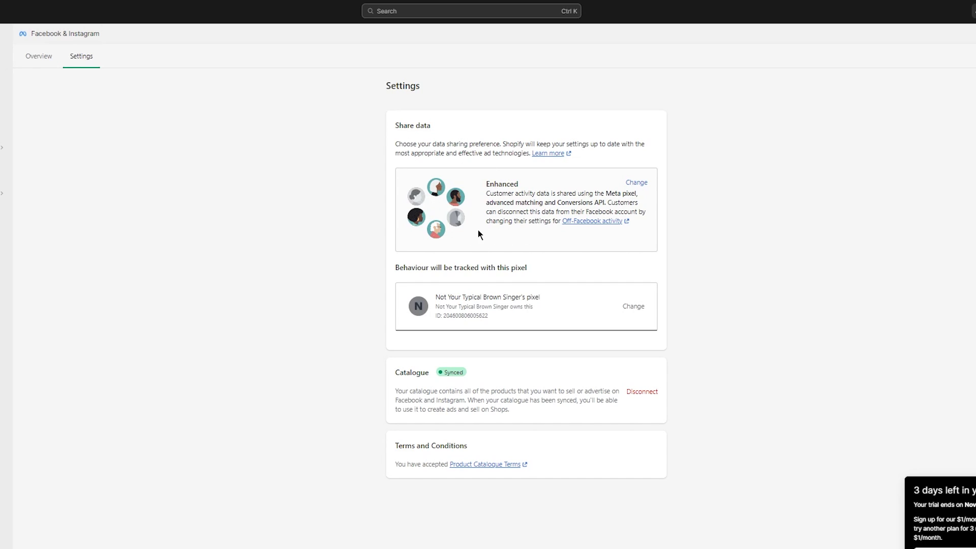
pyautogui.click(643, 392)
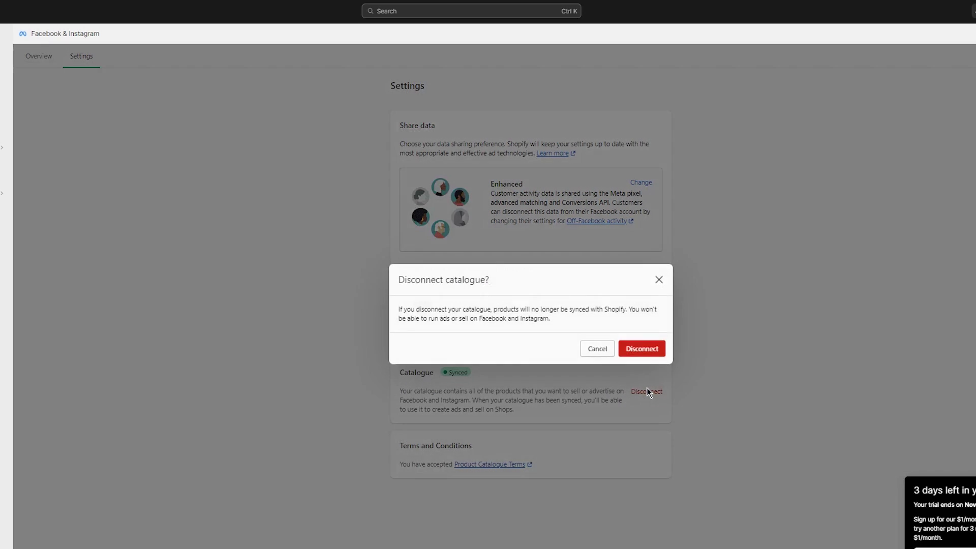
pyautogui.click(641, 345)
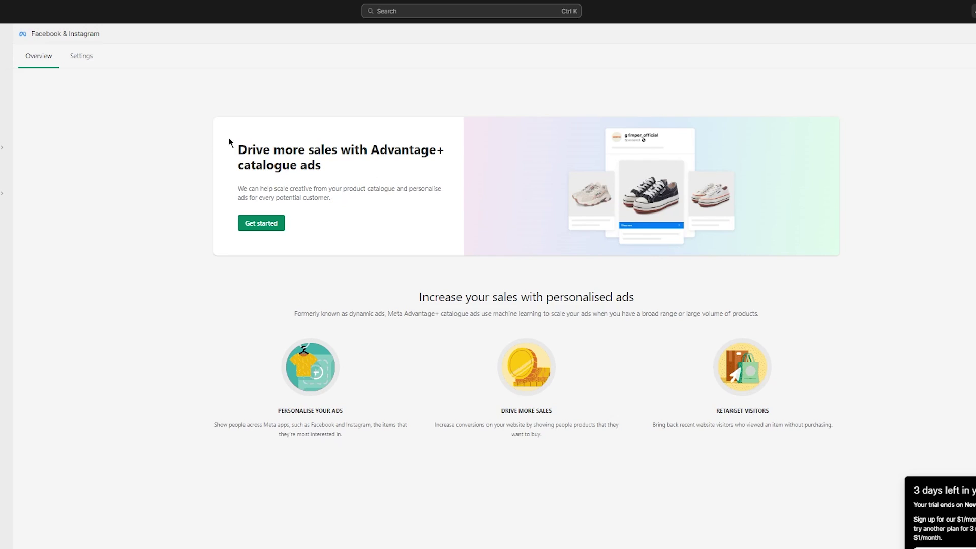
# Start the Advantage+ catalogue ads setup and connect the personal Facebook account to Shopify.
pyautogui.click(257, 227)
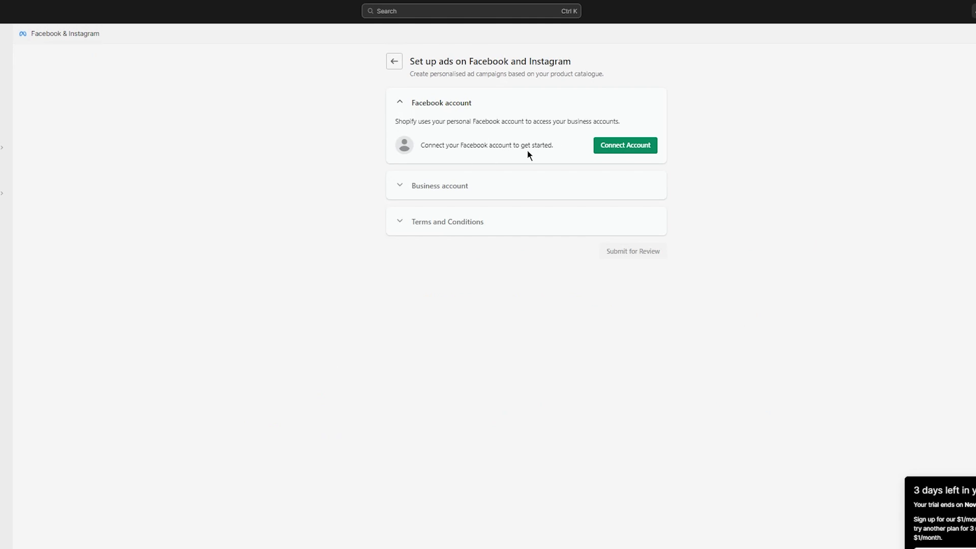
pyautogui.click(623, 149)
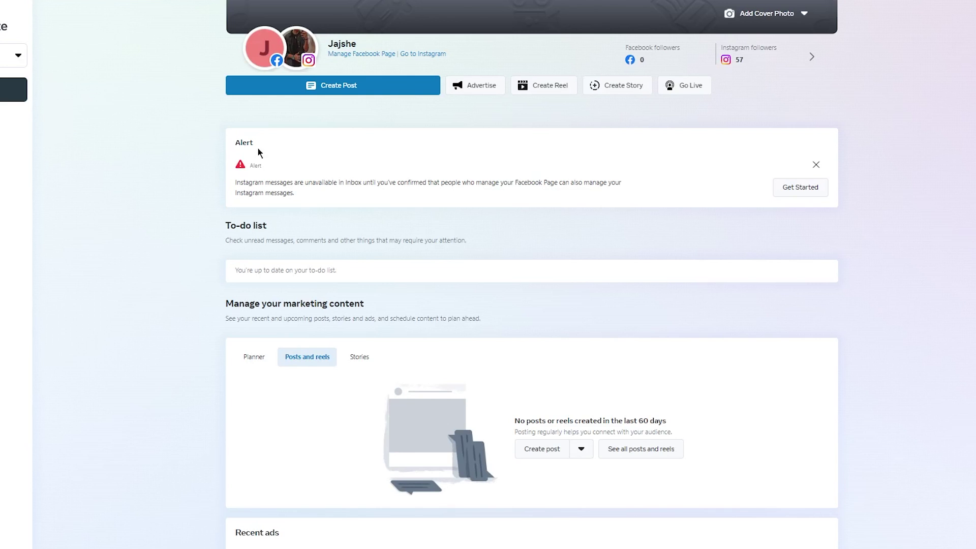
pyautogui.moveTo(286, 54)
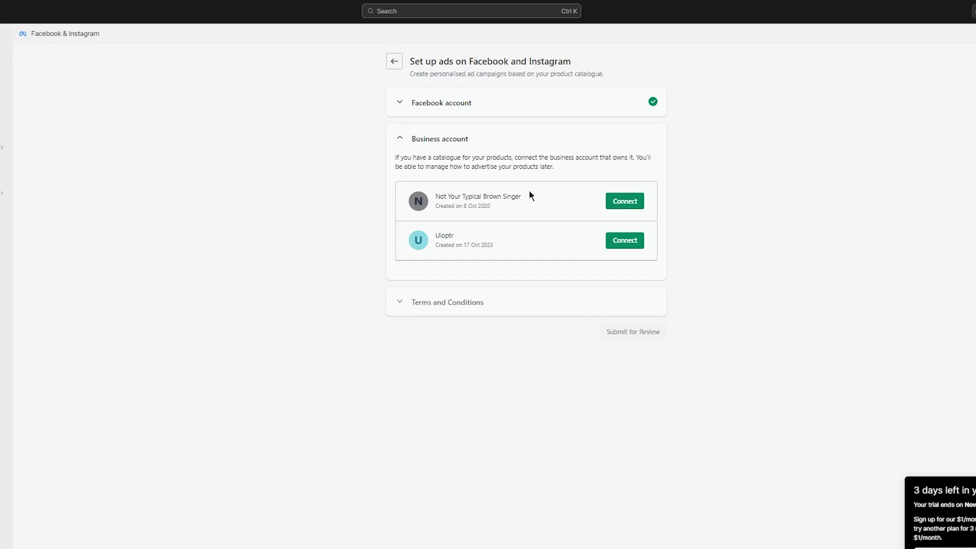
# Connect the Not Your Typical Brown Singer business account, agree to Meta's Product Catalogue Terms and submit the ads setup for review.
pyautogui.click(614, 201)
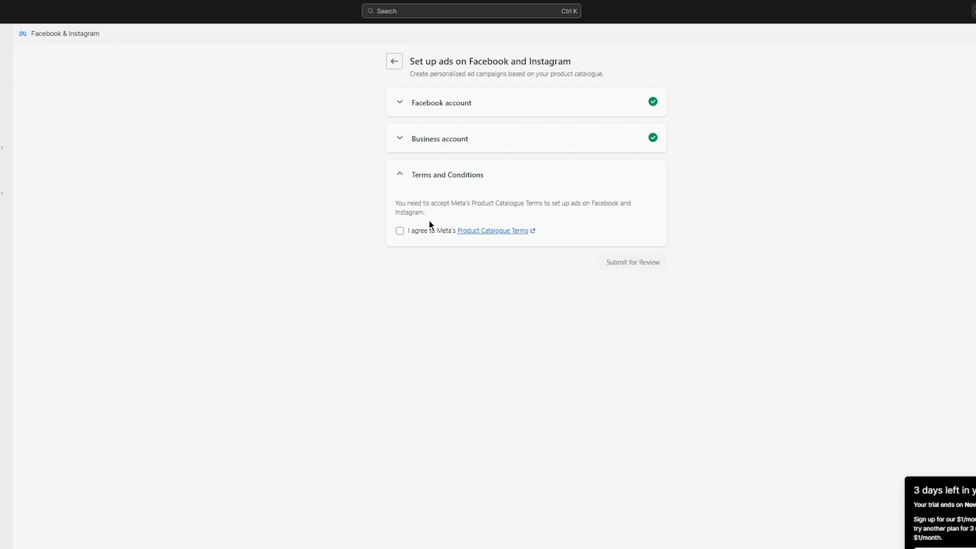
pyautogui.click(400, 231)
pyautogui.click(643, 204)
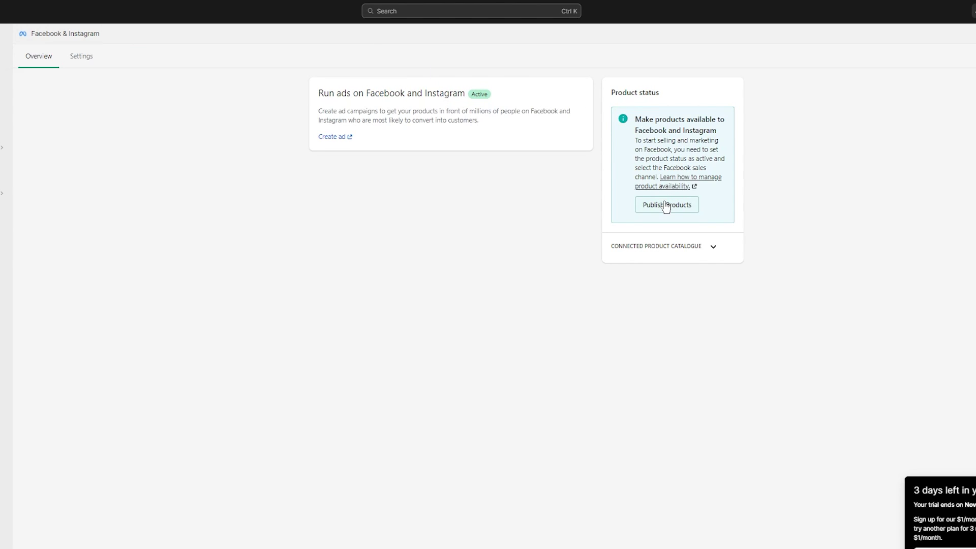
# Go from the channel overview's ad creation link to Meta Ads Manager and start creating a new campaign.
pyautogui.click(333, 138)
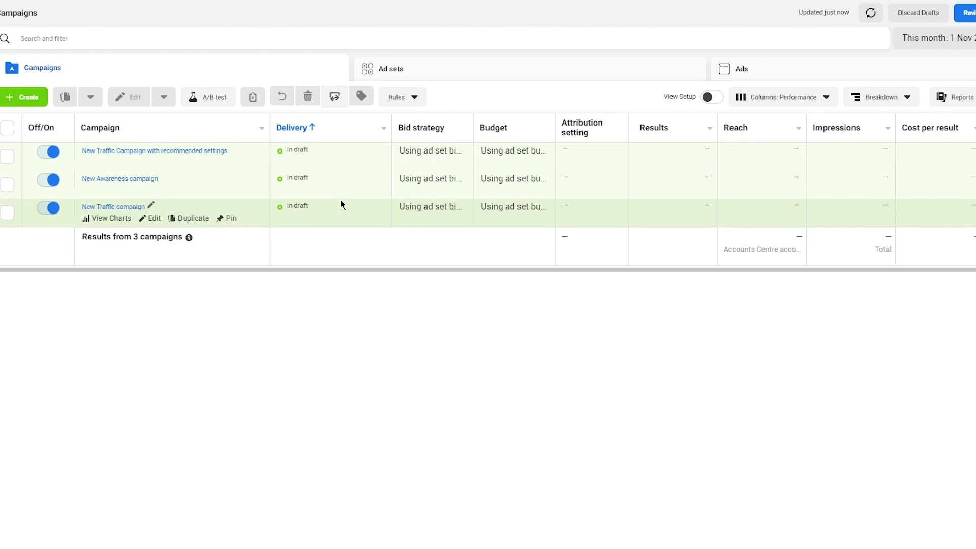
pyautogui.click(45, 97)
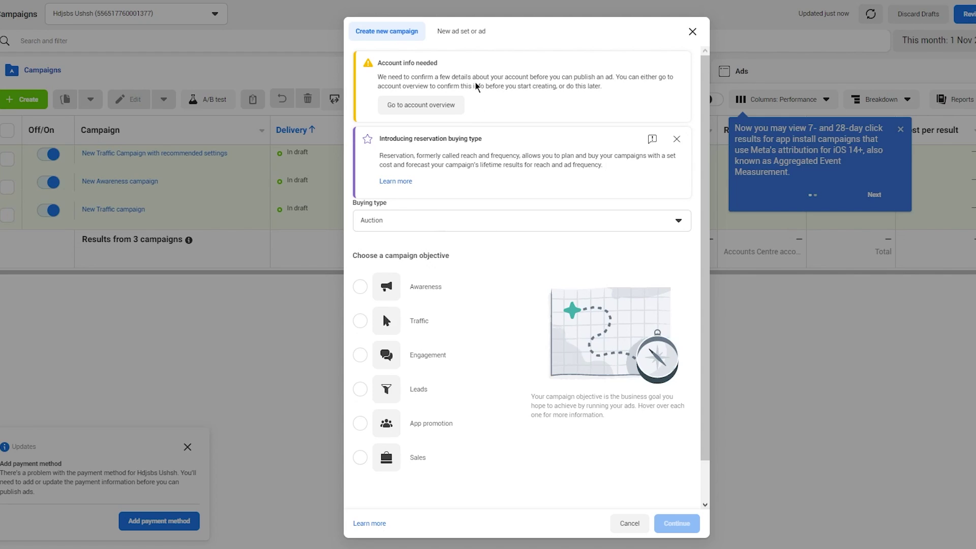
pyautogui.click(459, 36)
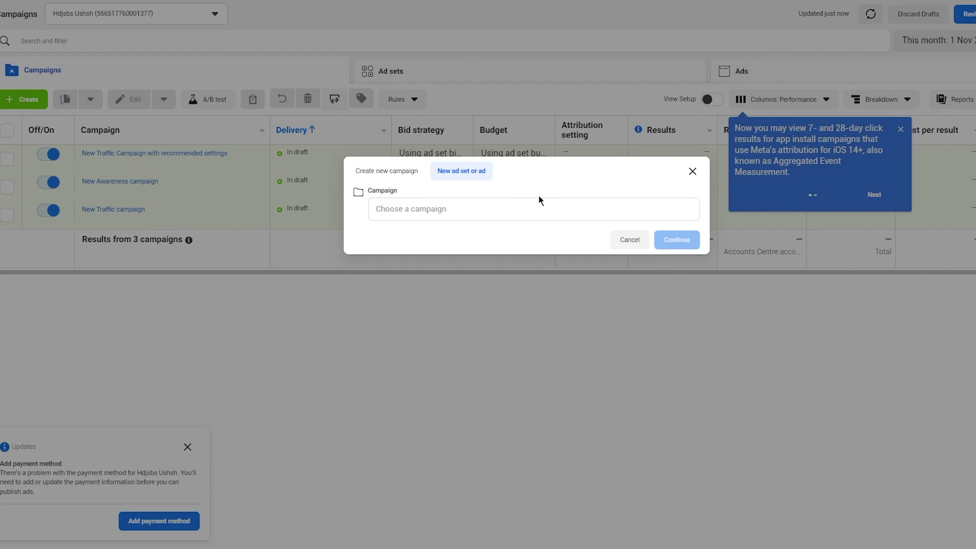
pyautogui.click(409, 209)
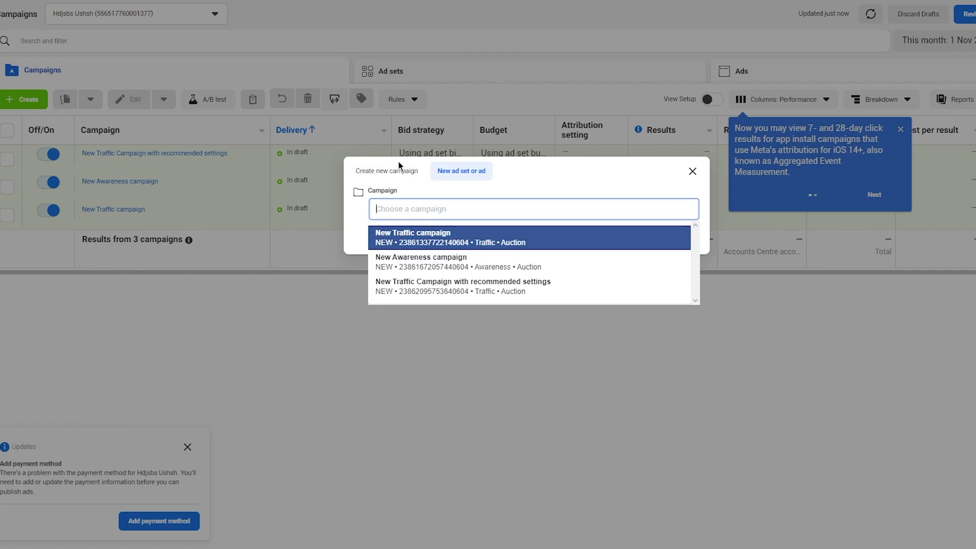
pyautogui.click(383, 171)
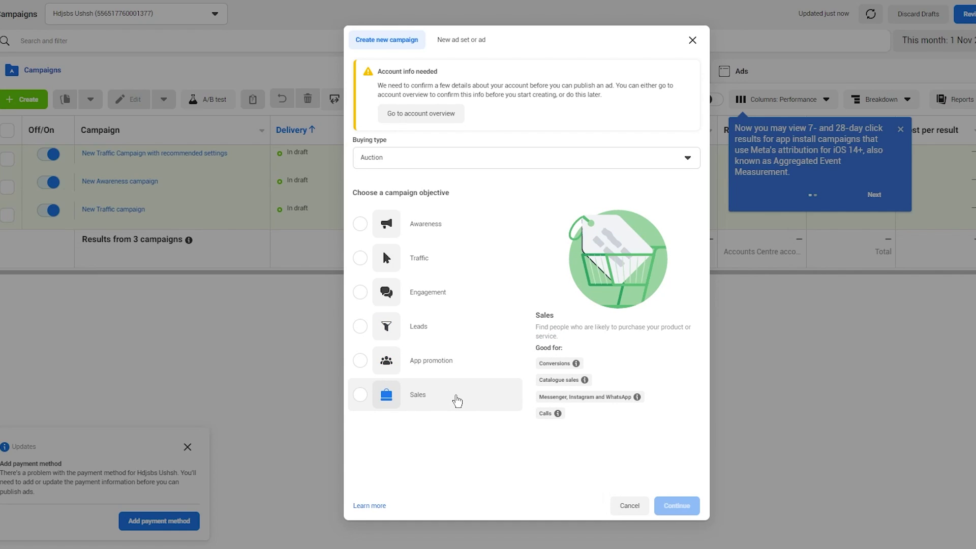
# Create an Auction campaign with the Traffic objective using the Recommended settings setup.
pyautogui.click(446, 251)
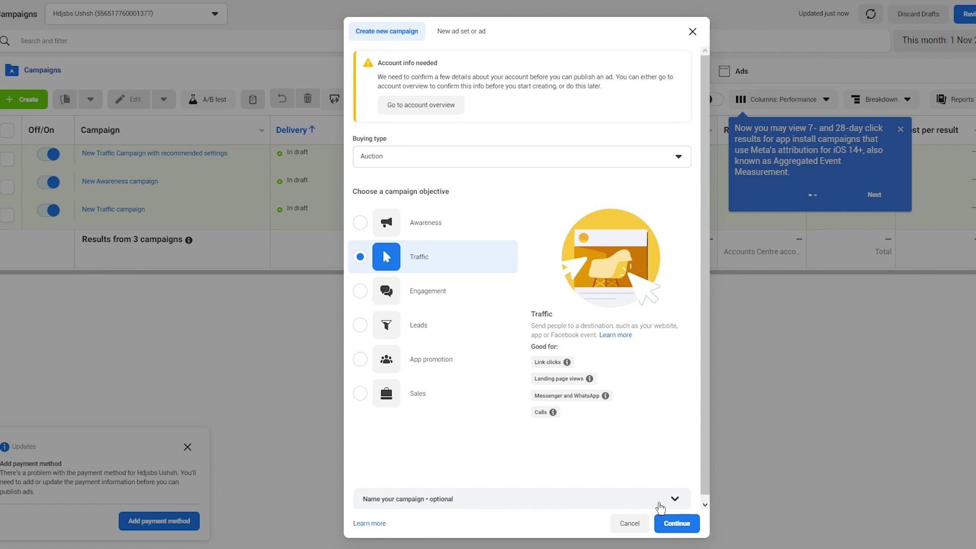
pyautogui.click(670, 524)
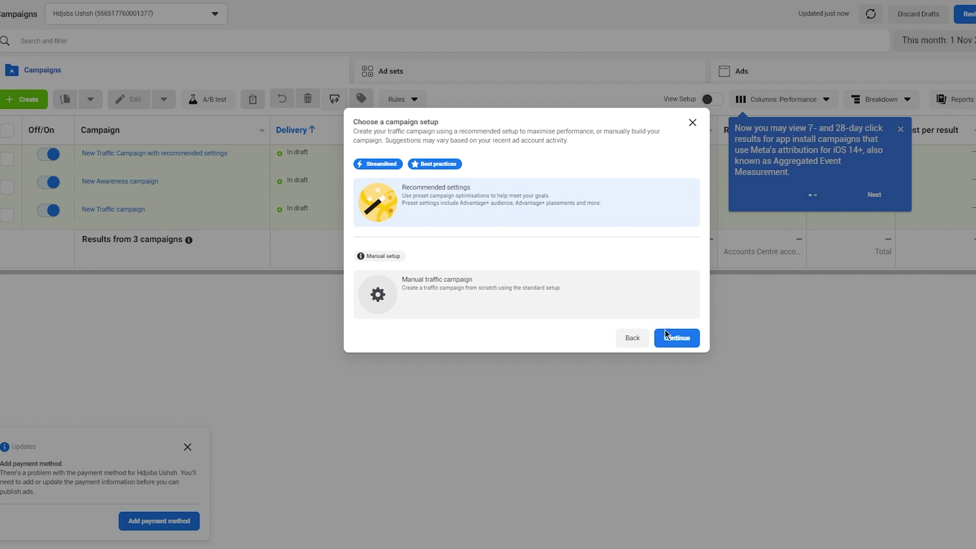
pyautogui.click(676, 340)
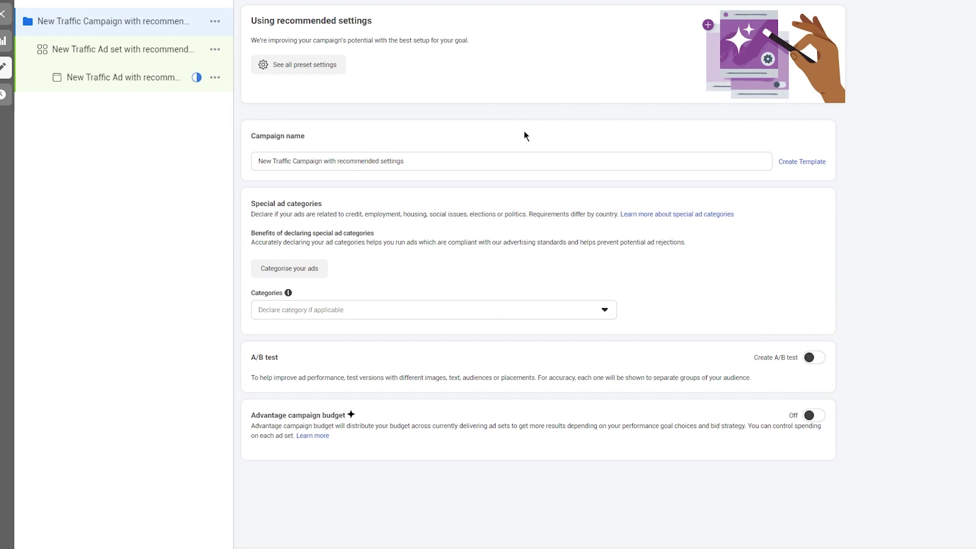
# Rename the campaign as New product run.
pyautogui.moveTo(409, 161); pyautogui.dragTo(228, 174)
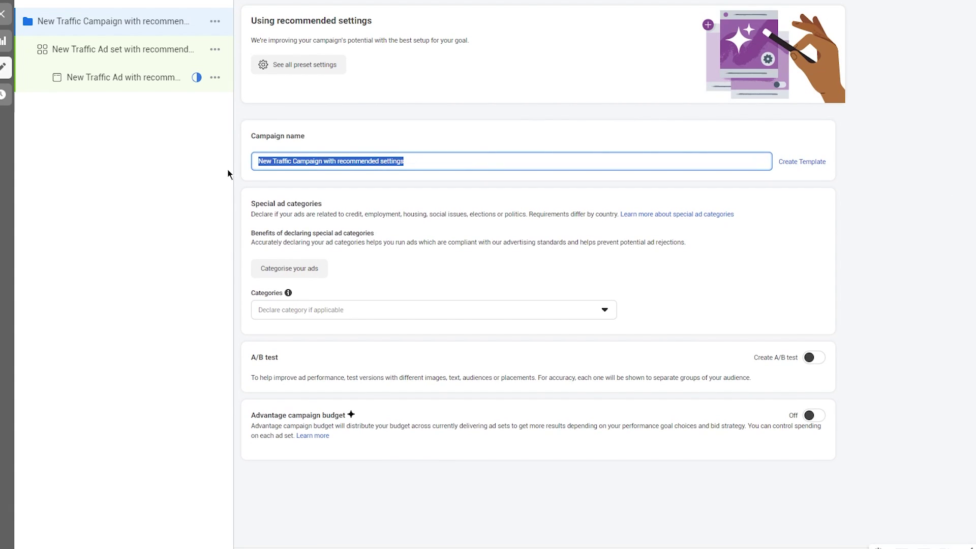
pyautogui.write('Ne')
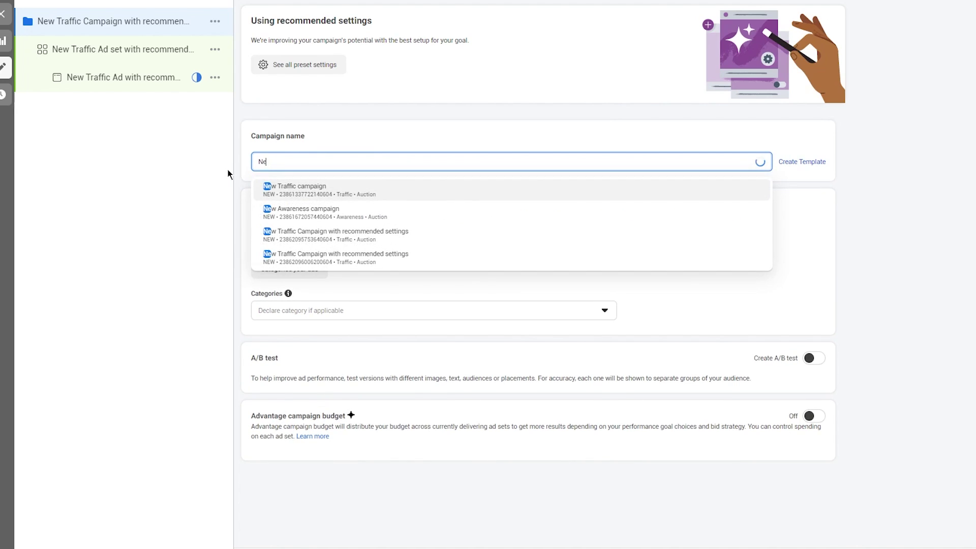
pyautogui.write('w product run')
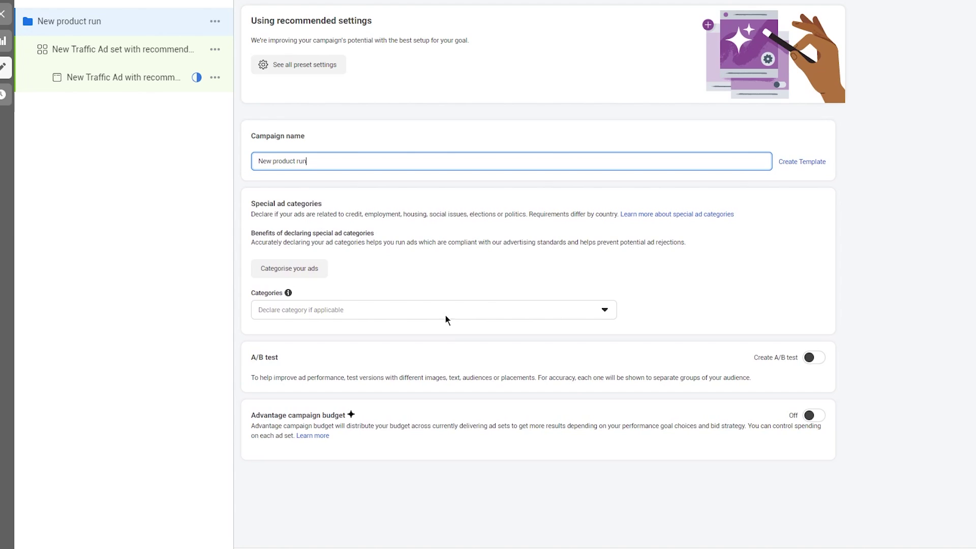
# Categorise the ads under Credit, answering No for employment, housing, and social issues, elections or politics, and check the declared category.
pyautogui.click(293, 269)
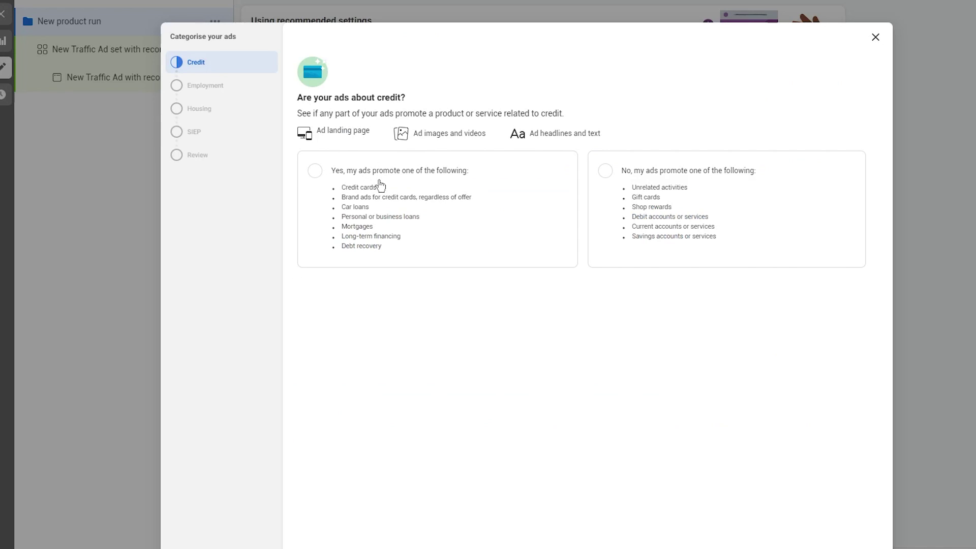
pyautogui.click(403, 165)
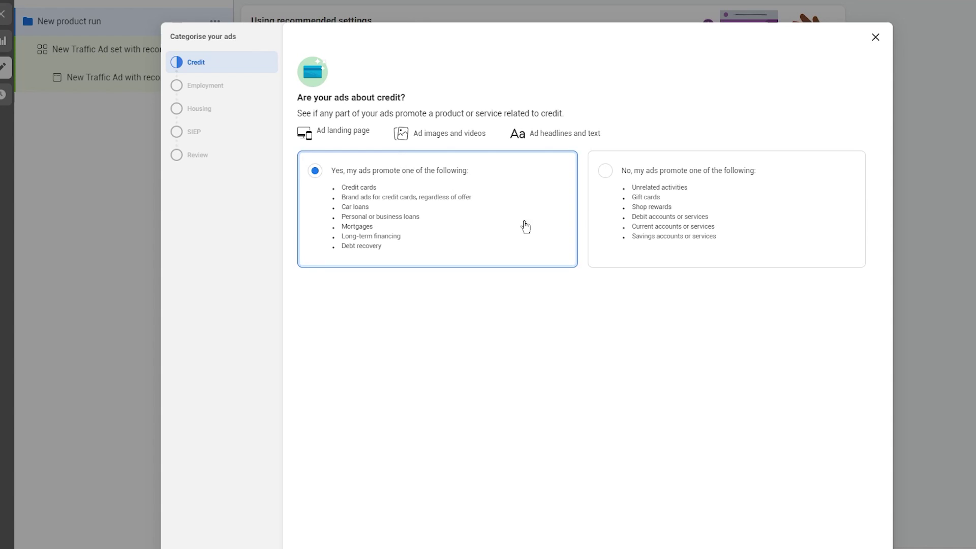
pyautogui.click(804, 211)
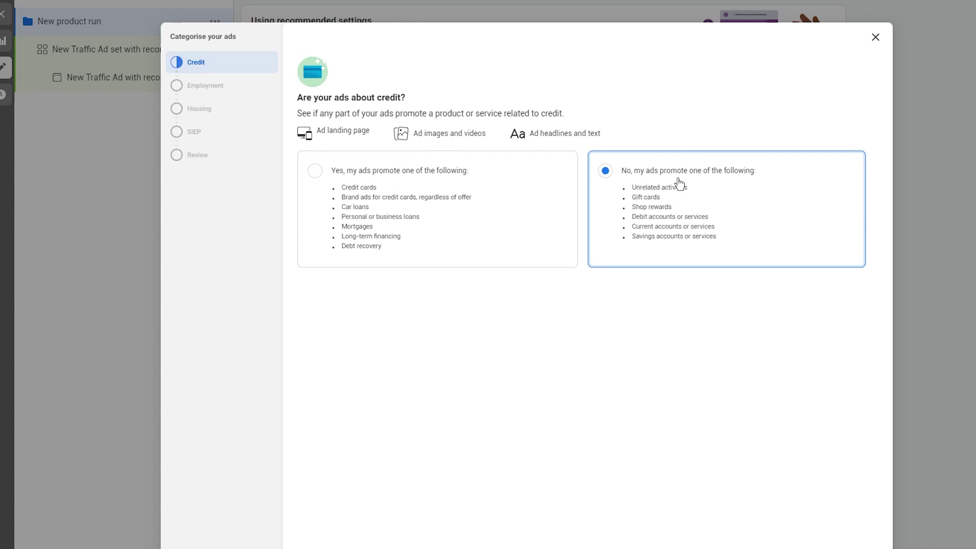
pyautogui.click(494, 221)
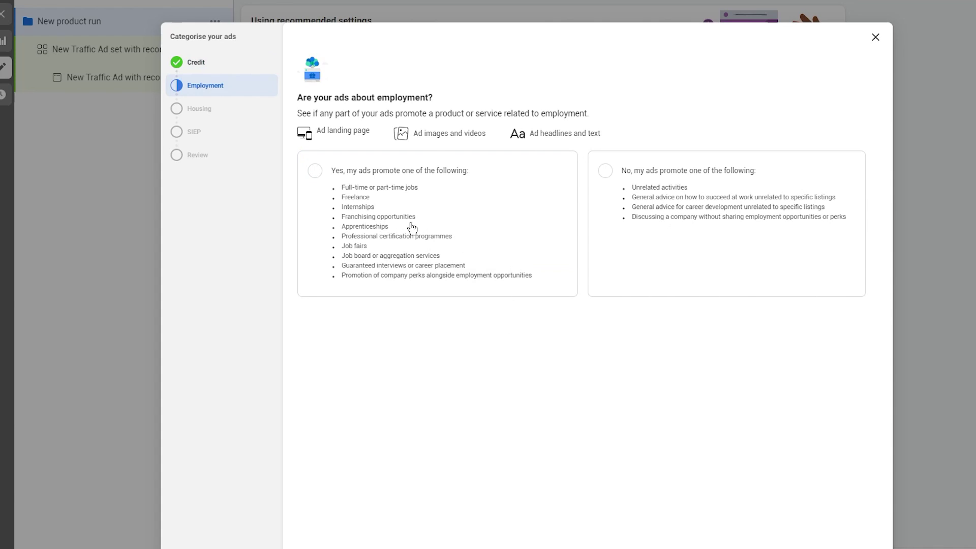
pyautogui.click(728, 213)
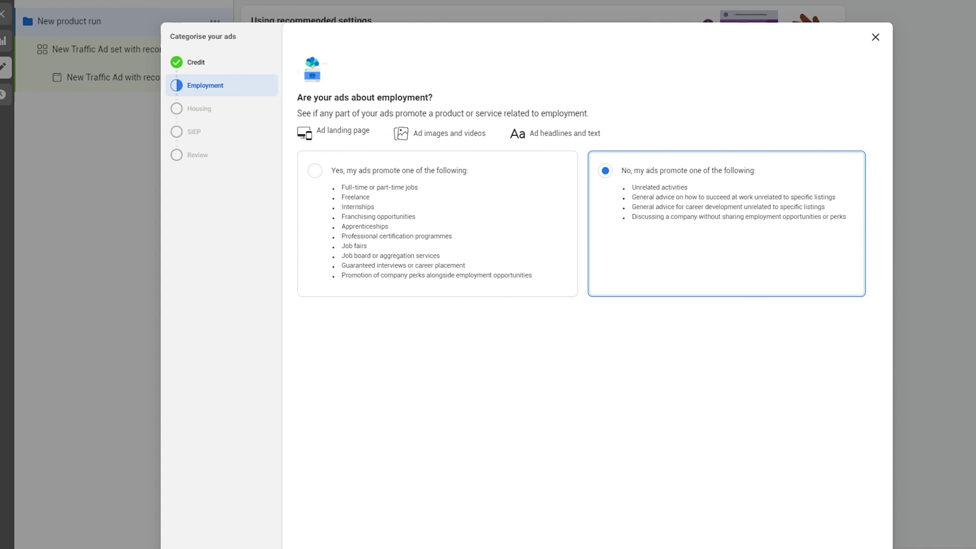
pyautogui.click(672, 240)
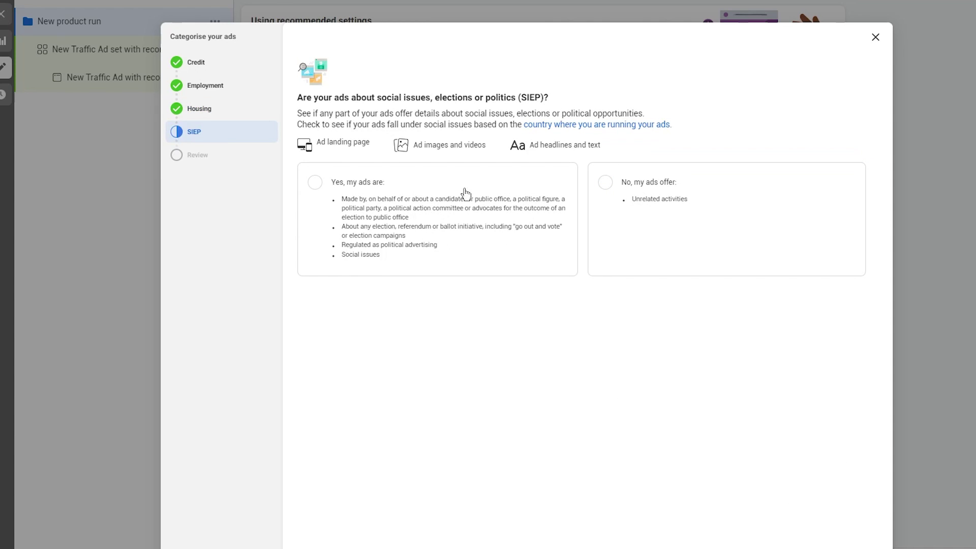
pyautogui.click(658, 214)
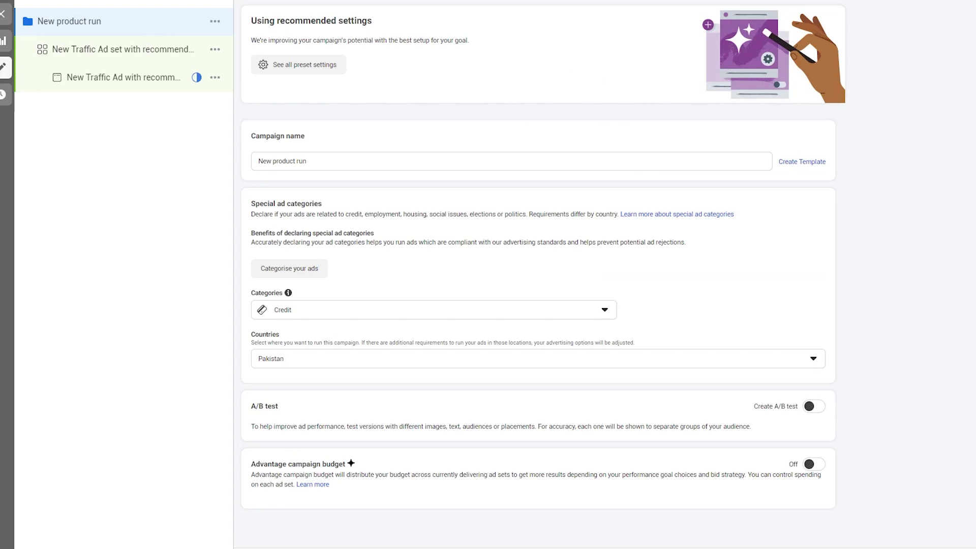
pyautogui.click(377, 318)
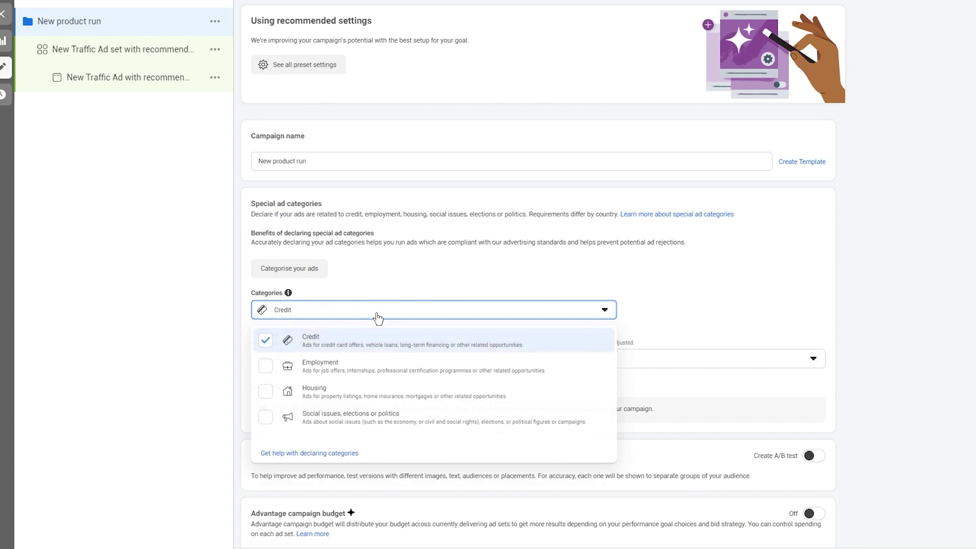
pyautogui.click(377, 319)
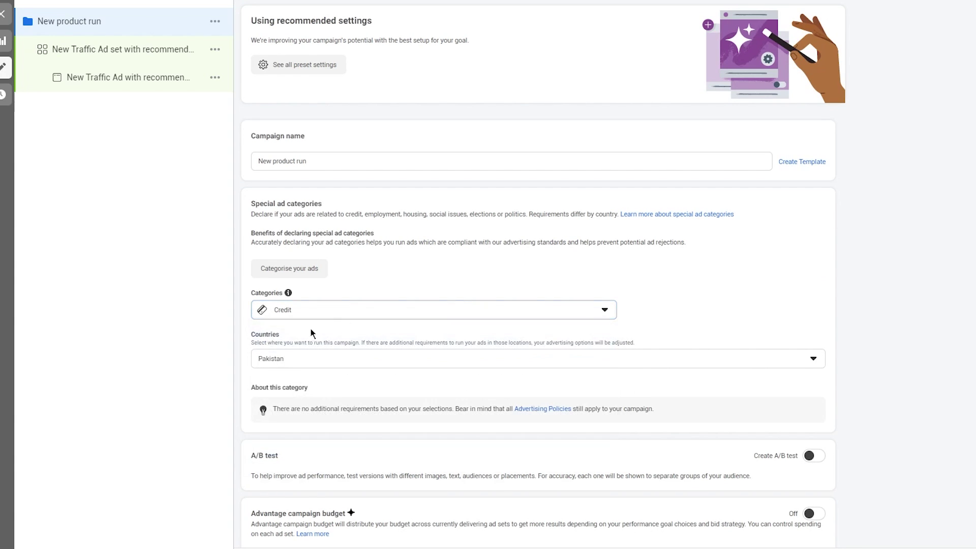
# Turn on the A/B test for the campaign.
pyautogui.scroll(-1, 375, 322)
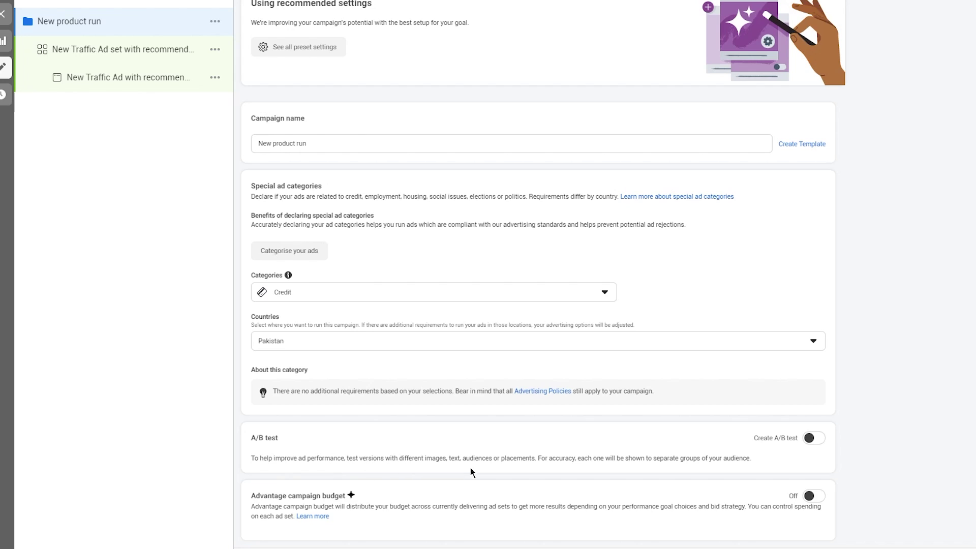
pyautogui.click(811, 438)
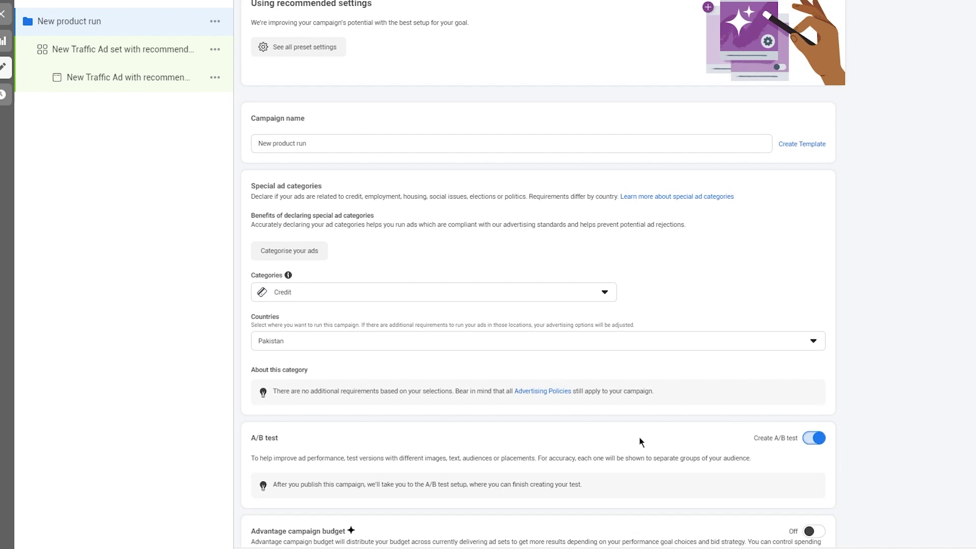
# Try the Advantage campaign budget, switch it back off and continue to the ad set settings.
pyautogui.scroll(-1, 559, 432)
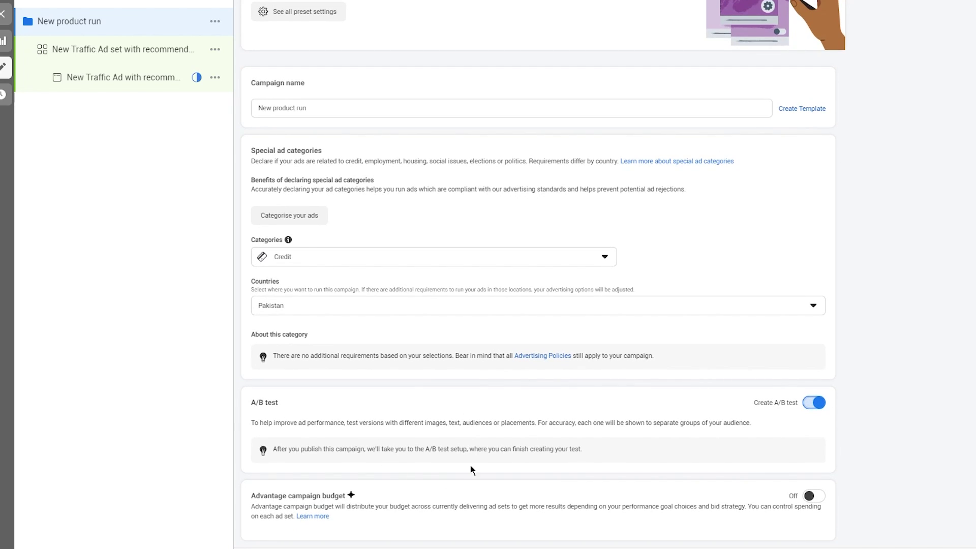
pyautogui.click(813, 495)
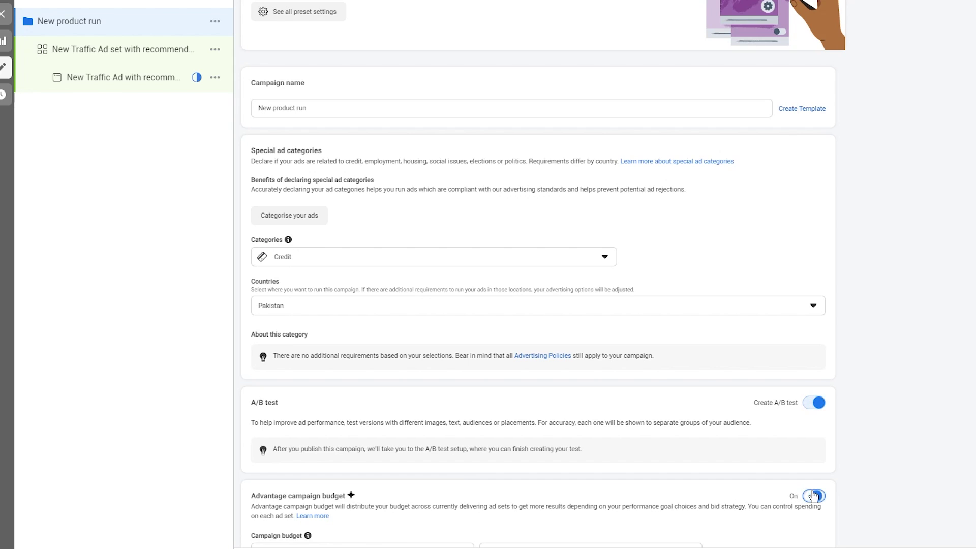
pyautogui.scroll(-5, 697, 489)
pyautogui.click(816, 253)
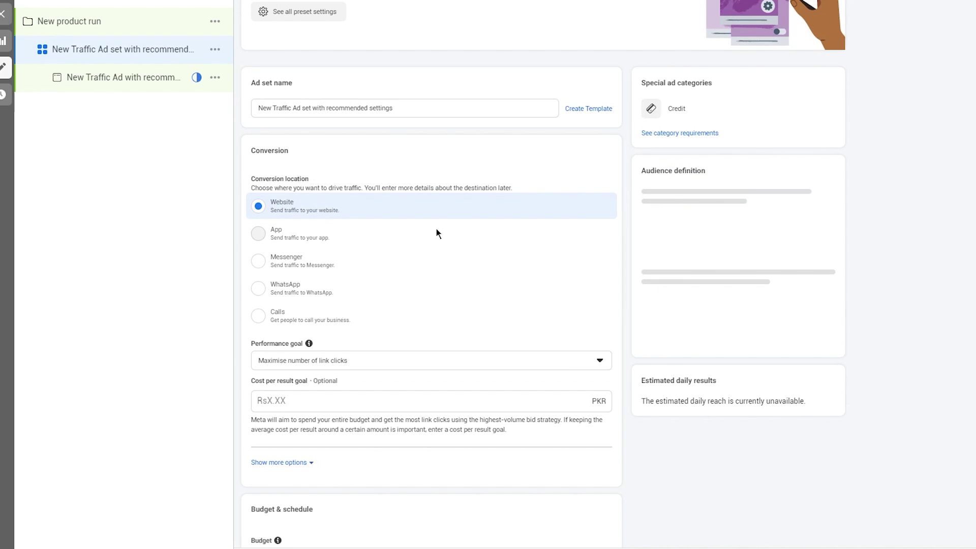
# Review the ad set's conversion location, budget and schedule, audience and placement settings.
pyautogui.scroll(-5, 398, 261)
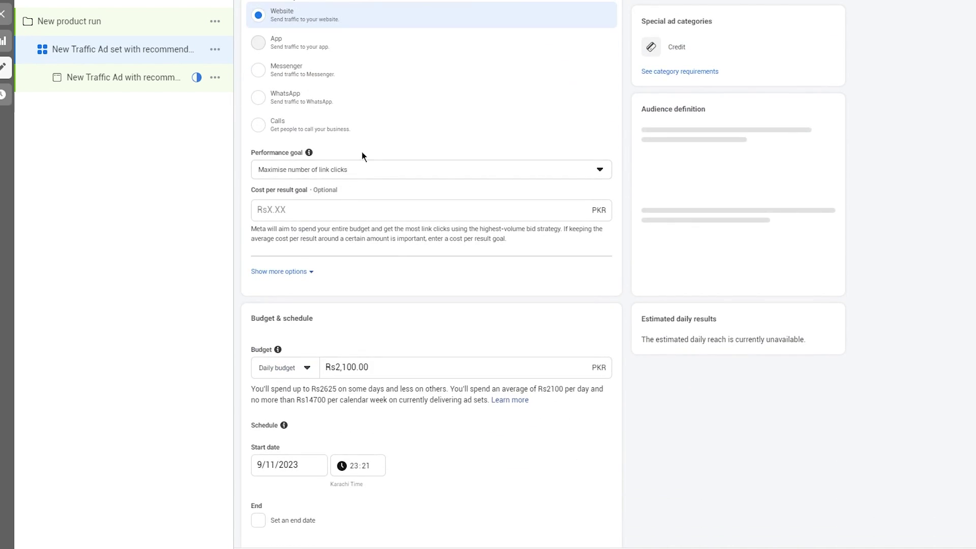
pyautogui.scroll(2, 362, 154)
pyautogui.scroll(-4, 394, 326)
pyautogui.scroll(2, 337, 145)
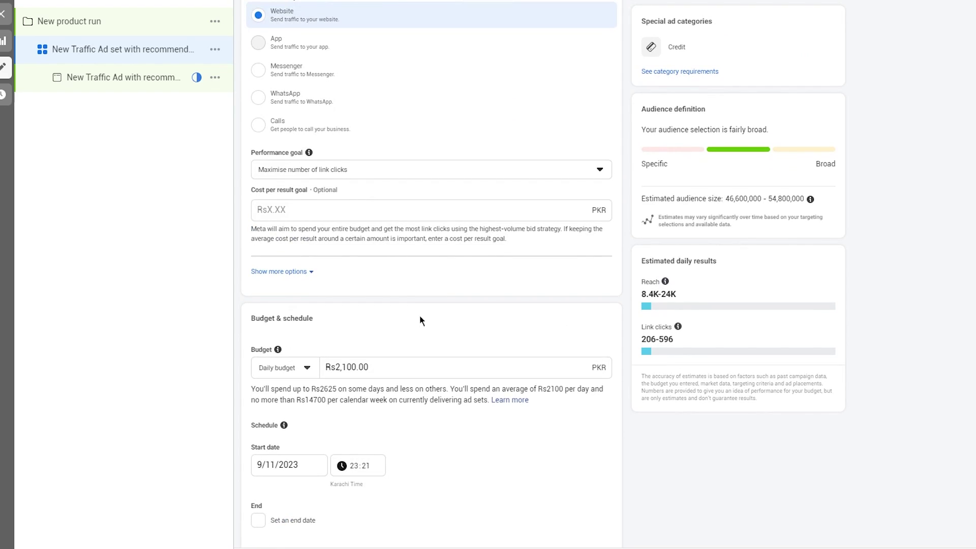
pyautogui.scroll(-4, 420, 319)
pyautogui.scroll(-8, 361, 170)
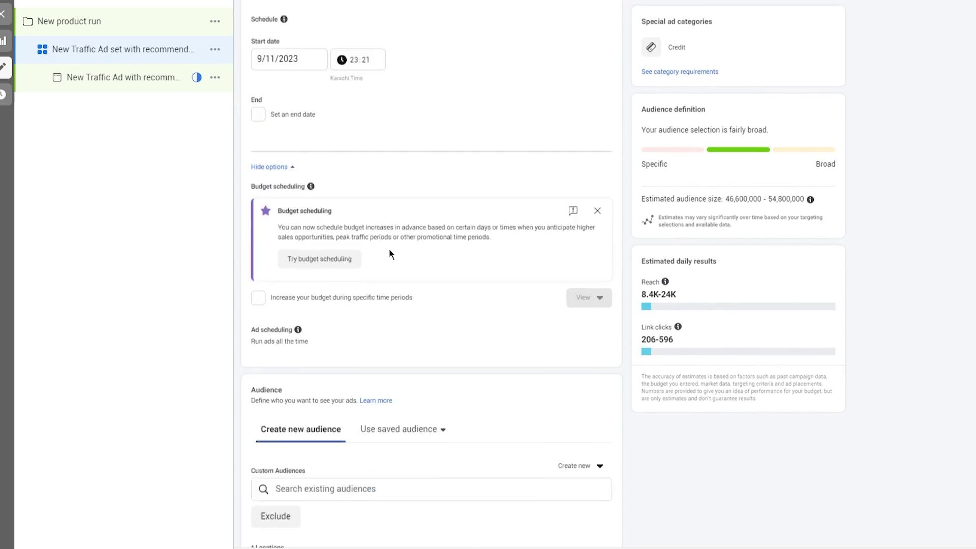
pyautogui.scroll(2, 407, 304)
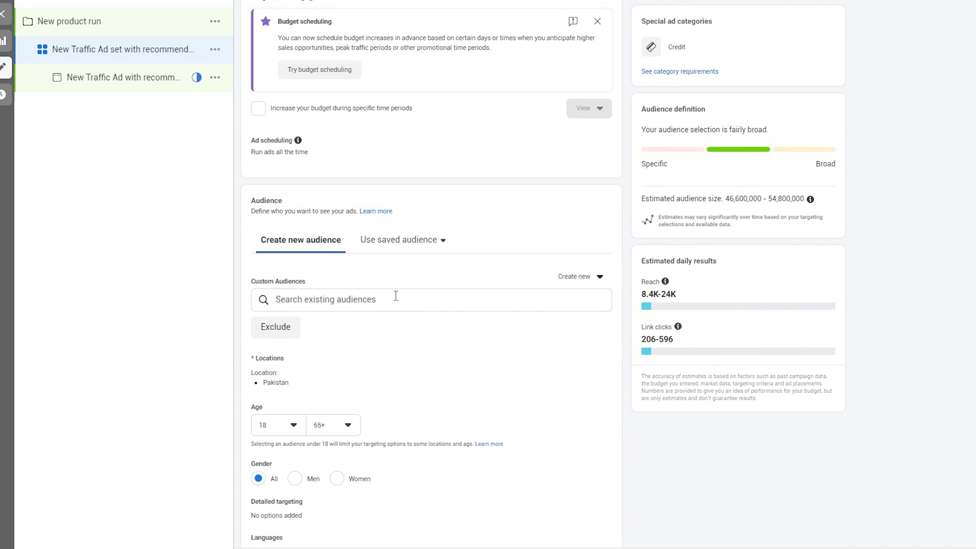
pyautogui.scroll(-2, 400, 298)
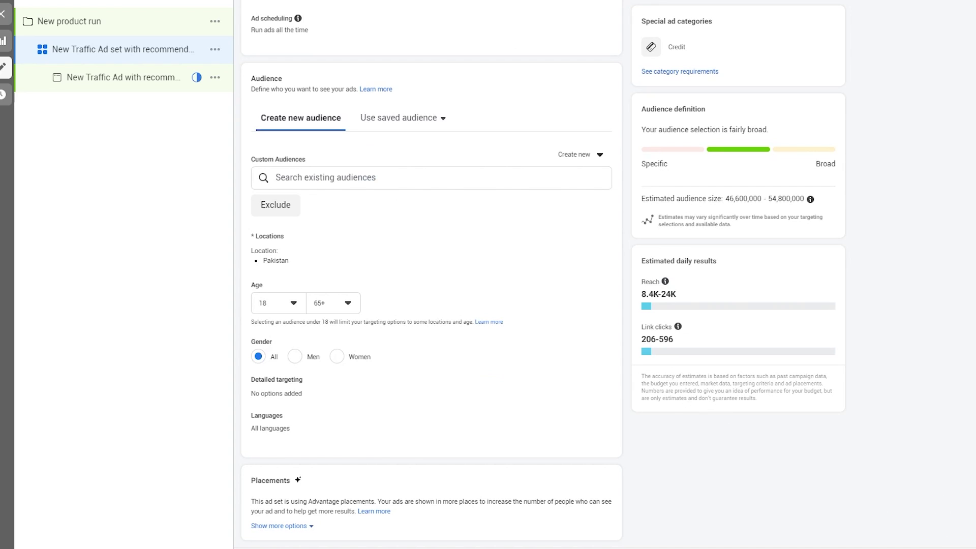
# Continue to the ad-level settings, look over the ad creative and destination fields, and dismiss the payment information dialog.
pyautogui.click(910, 503)
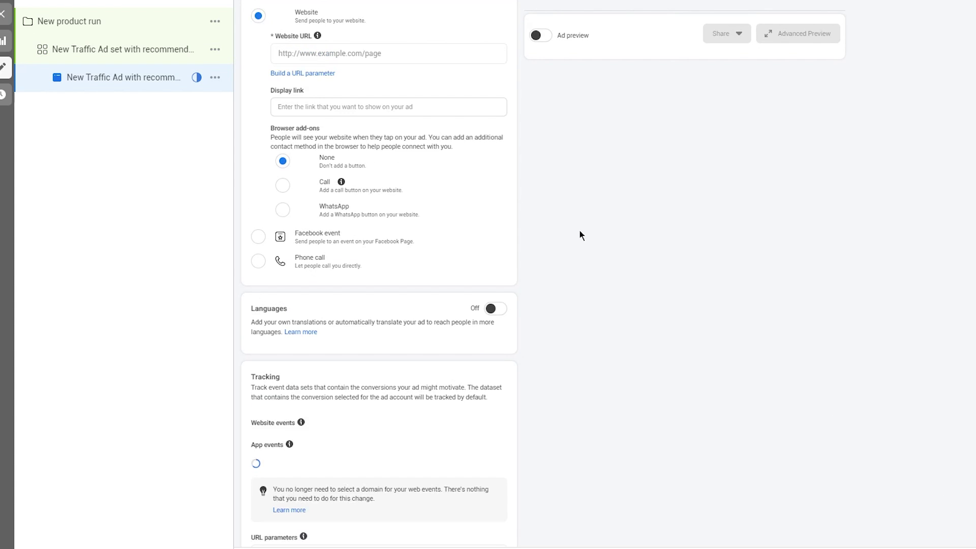
pyautogui.scroll(5, 468, 239)
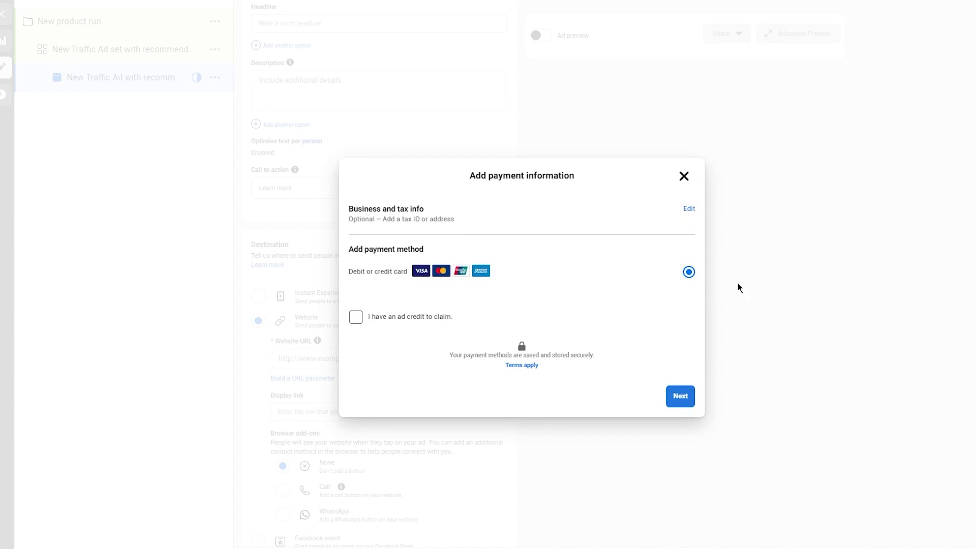
pyautogui.click(683, 175)
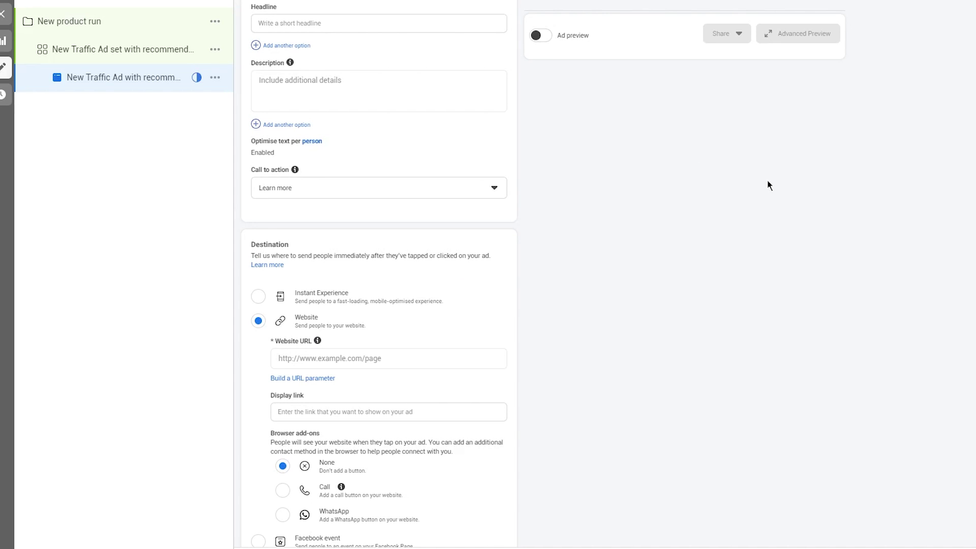